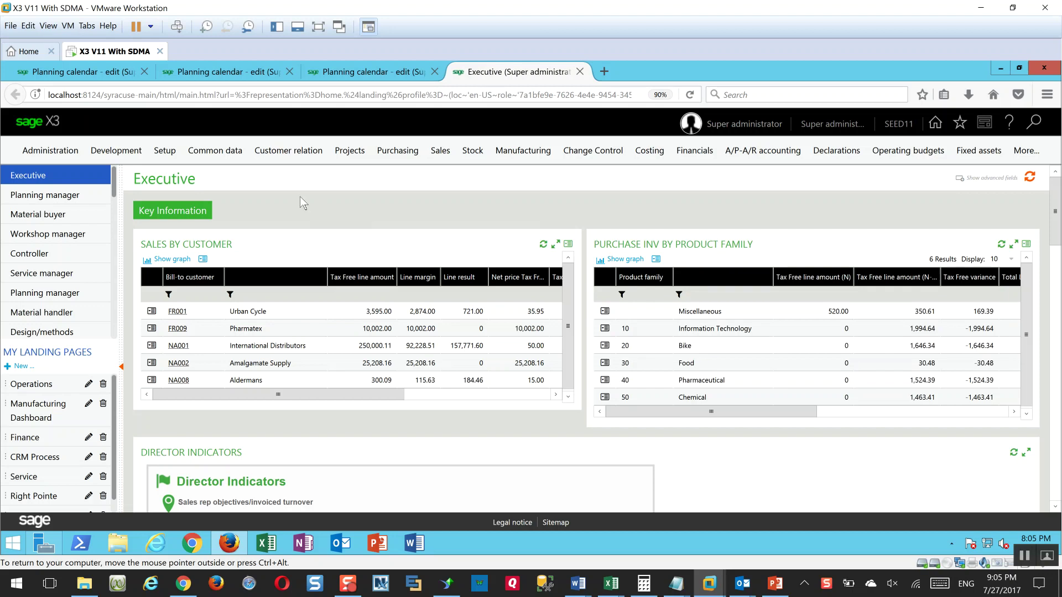
Step: Open the CRM activity calls function under Customer relation and start a new call for sales site NA011
click(299, 159)
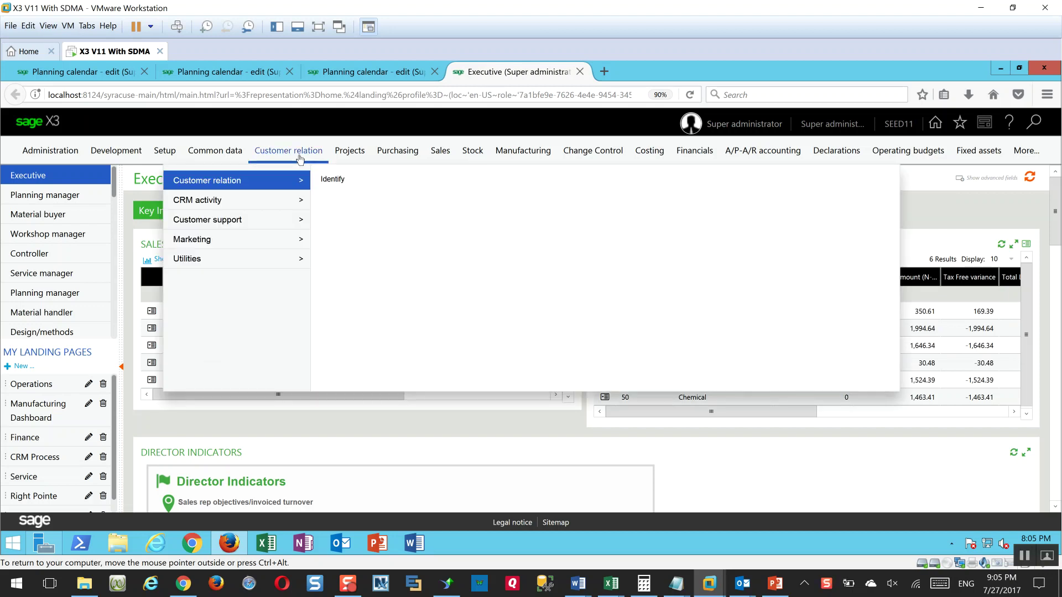
mouse_move(283, 203)
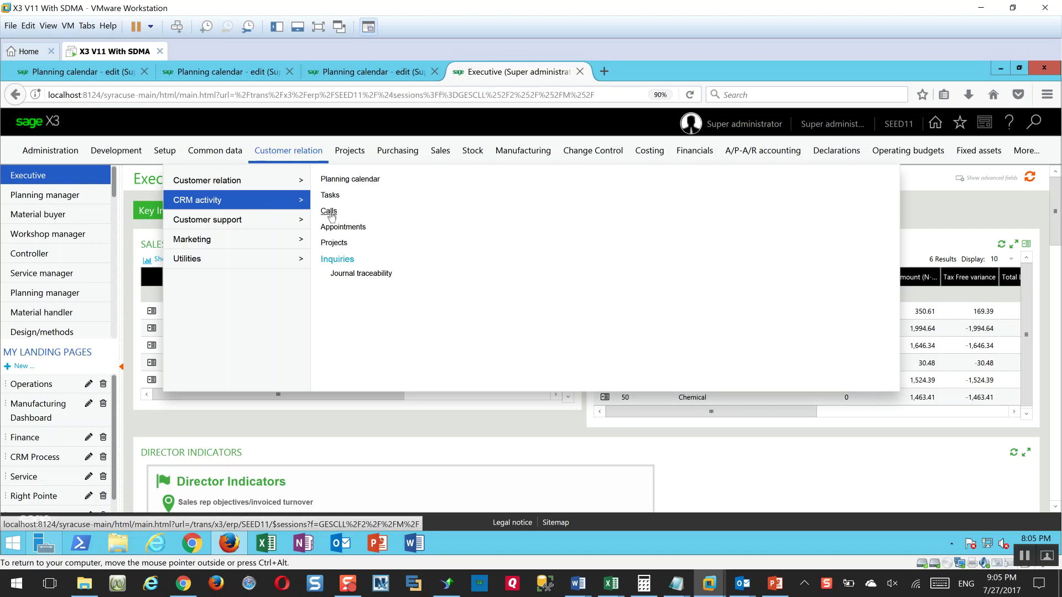
click(329, 212)
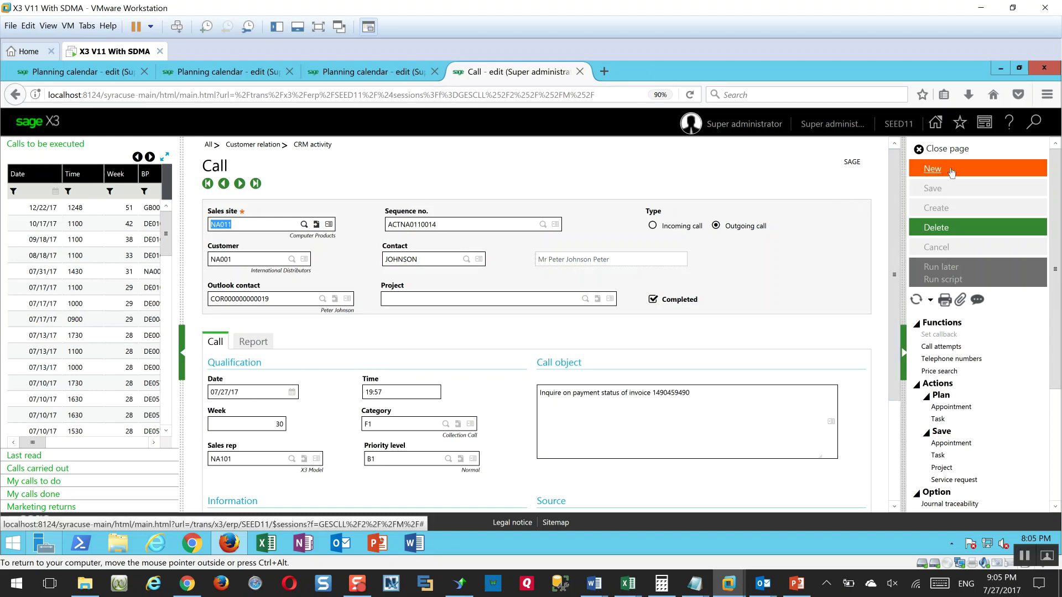
click(943, 172)
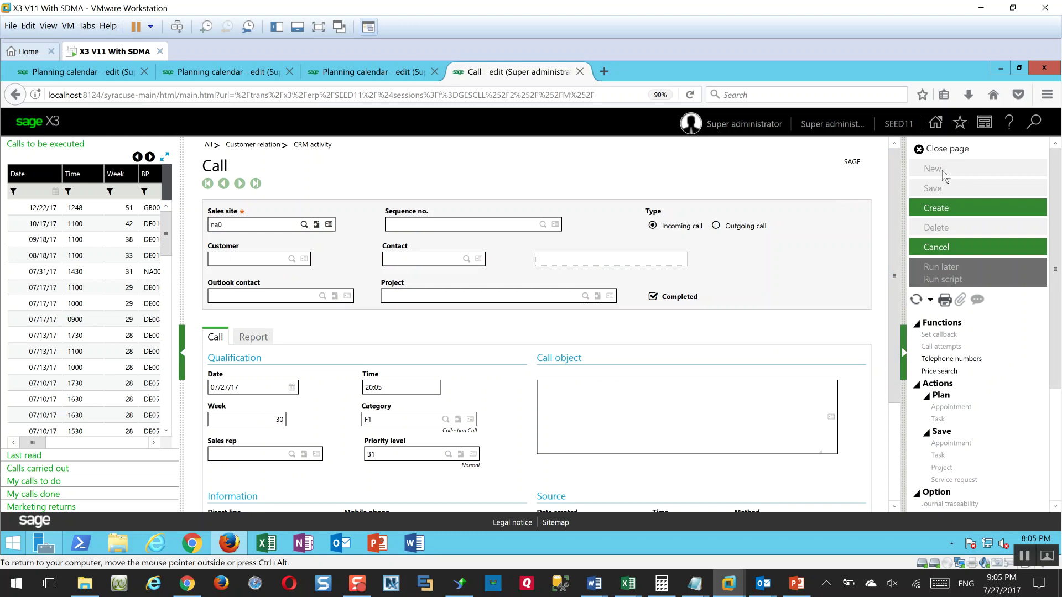
key(Tab)
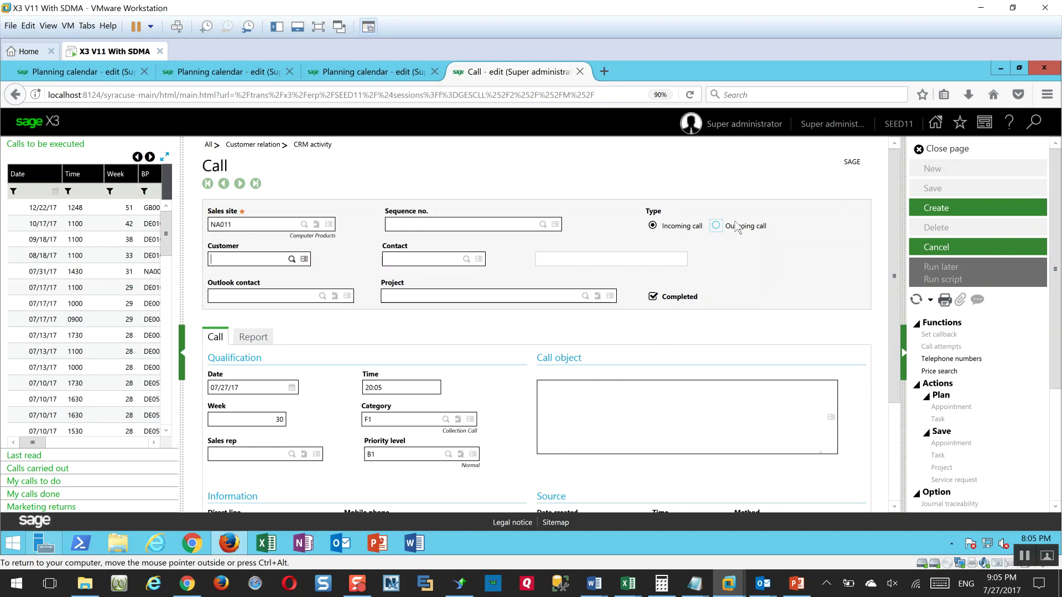
Step: Mark the new call as outgoing and assign it to the International Distributors customer
click(719, 230)
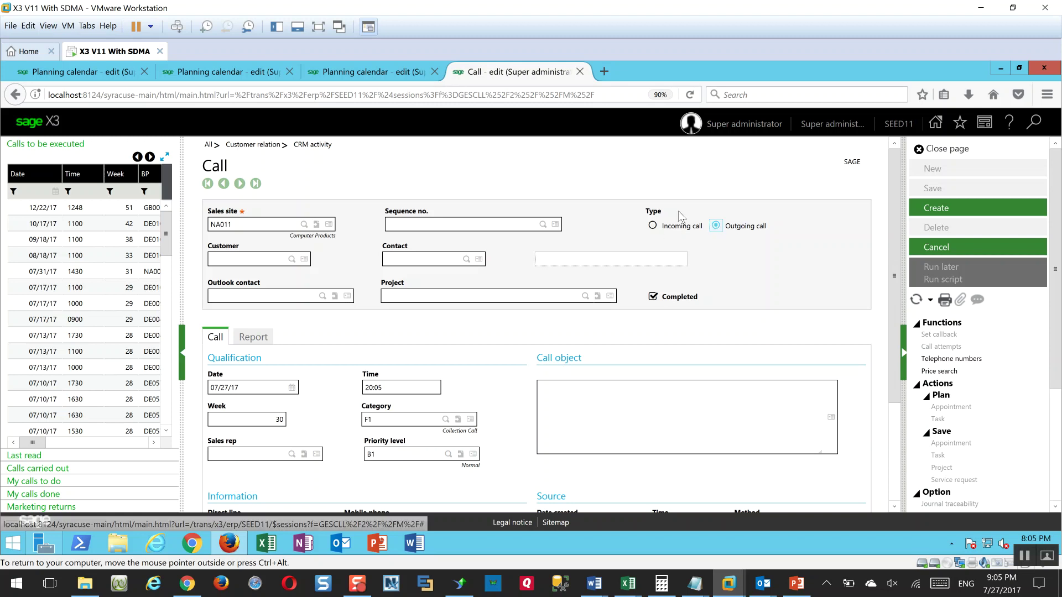
click(245, 261)
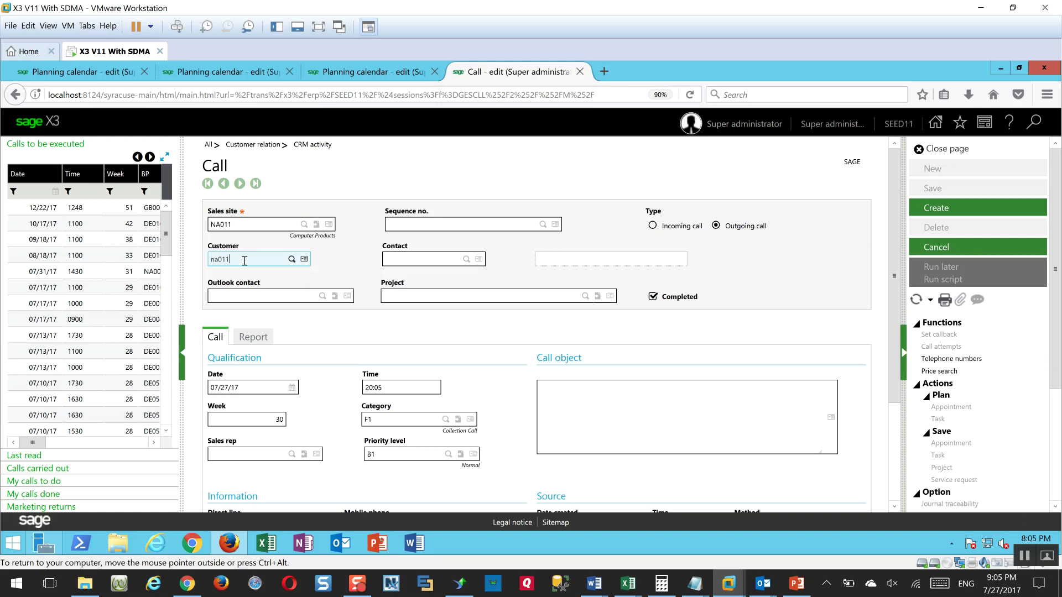
text(na001)
key(Tab)
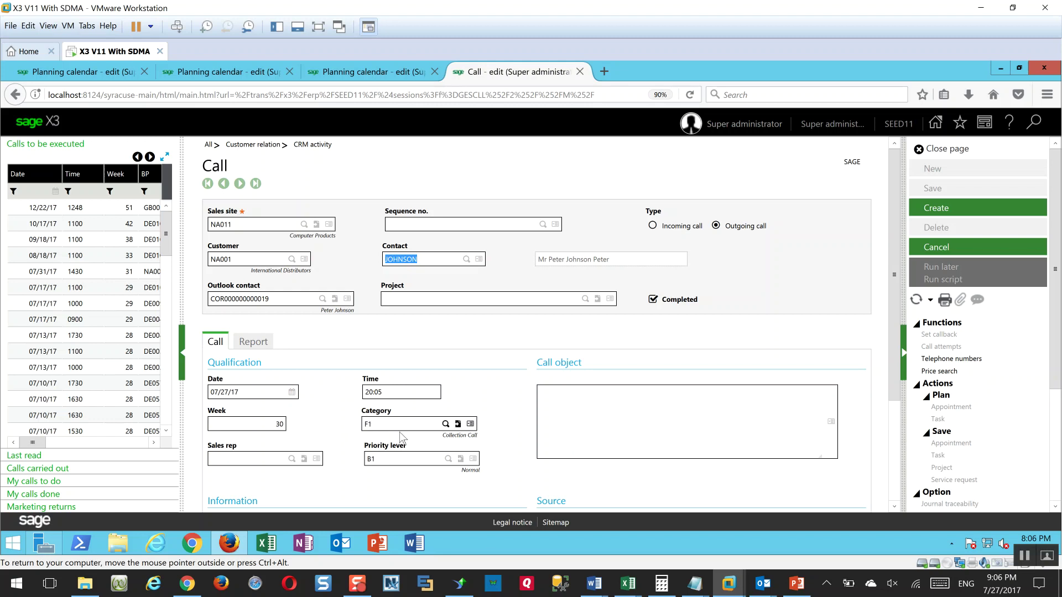
Step: Assign sales rep NA101 and enter the call object "Pursuing status of past due invoices."
click(271, 458)
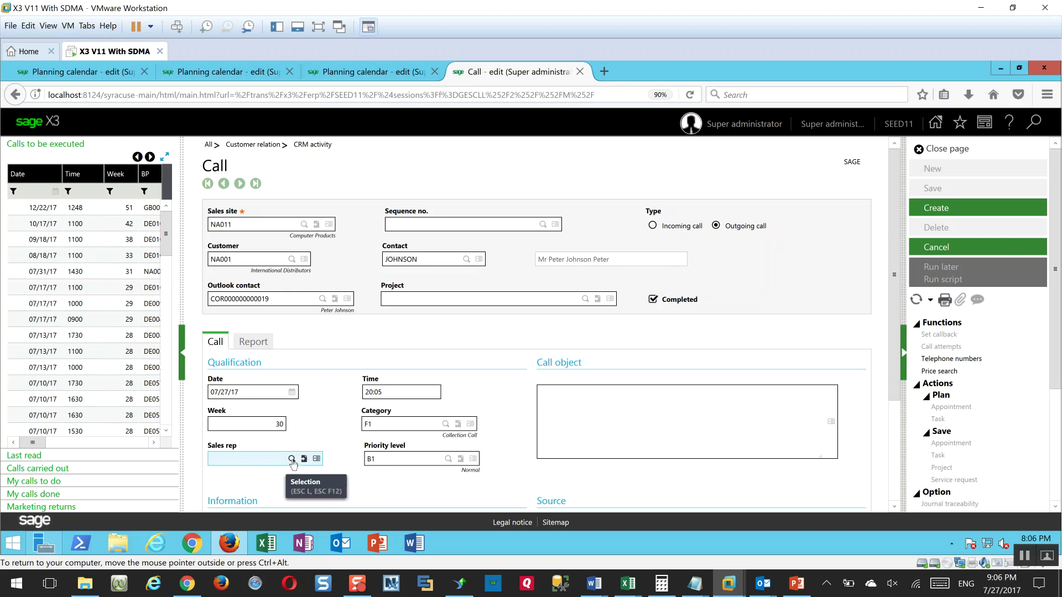
key(Tab)
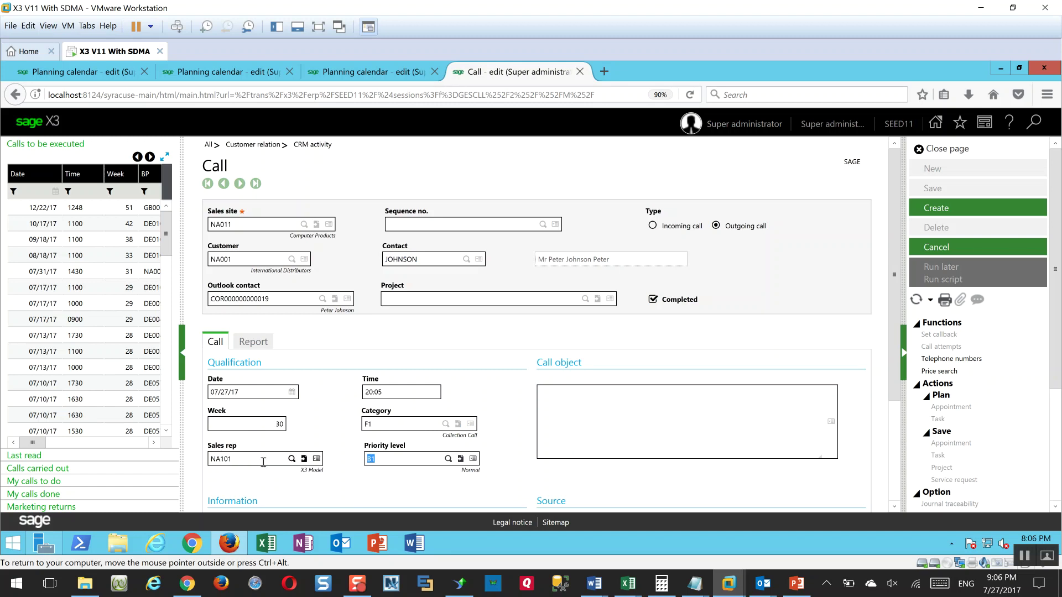
drag(892, 344, 892, 436)
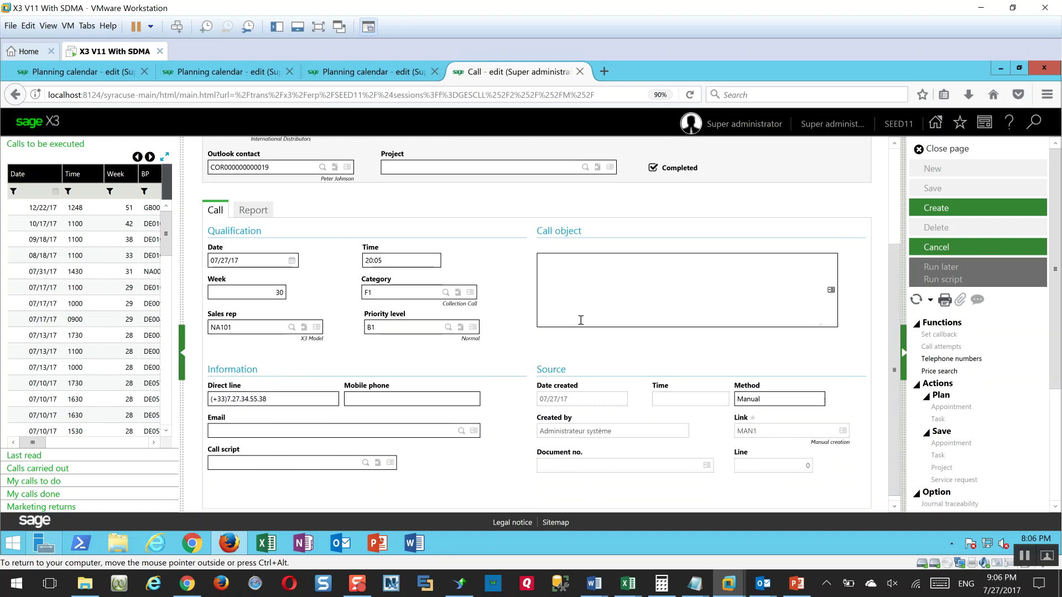
click(600, 273)
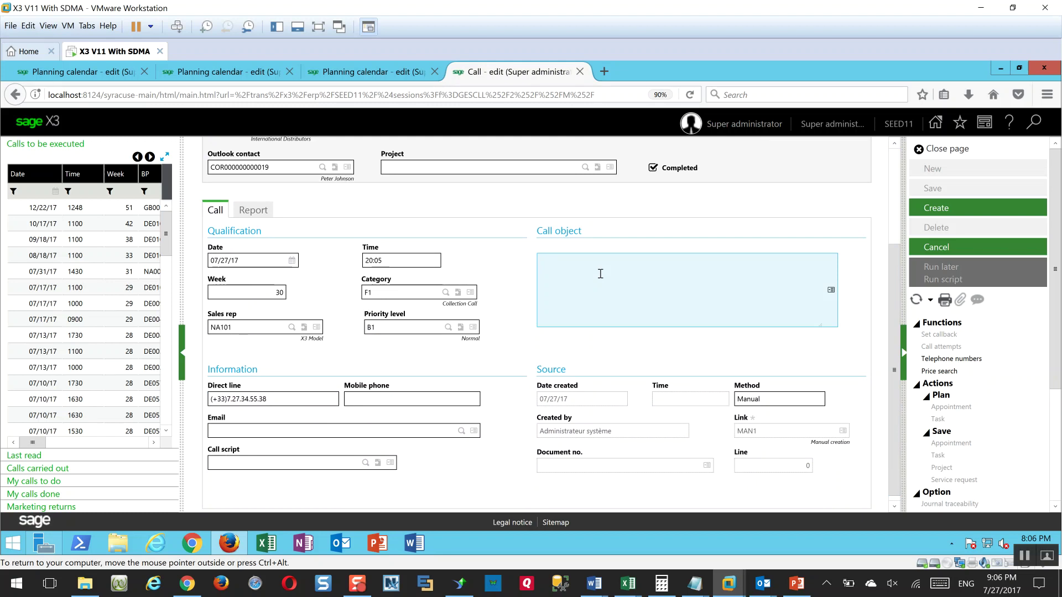
text(Pursuing status of past due invoices.)
Step: Enter the call report "Spoke with the AP manager and she indicated that payment would be issued this Friday."
click(253, 210)
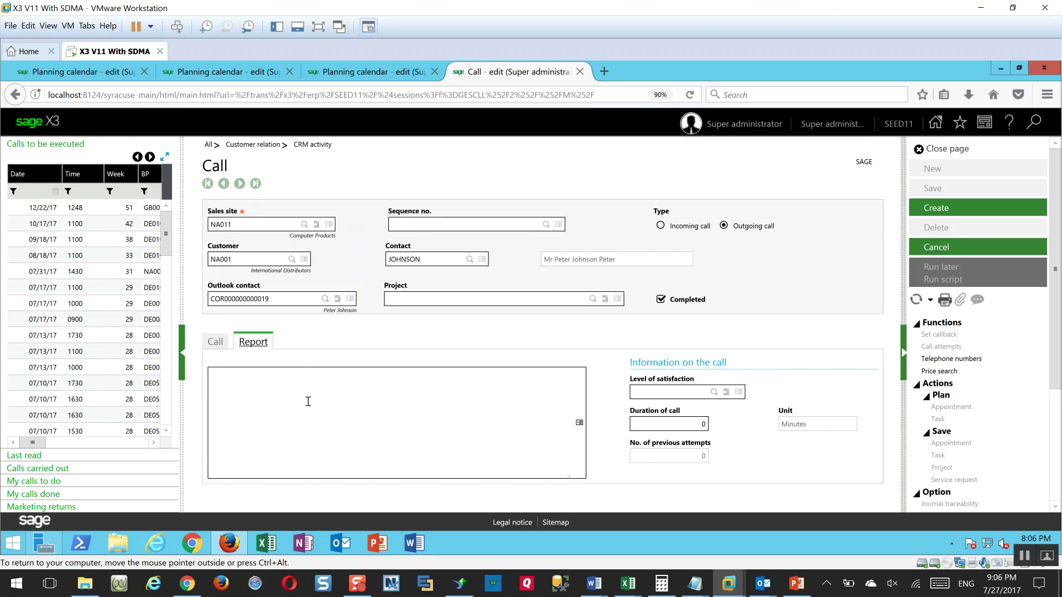
click(307, 402)
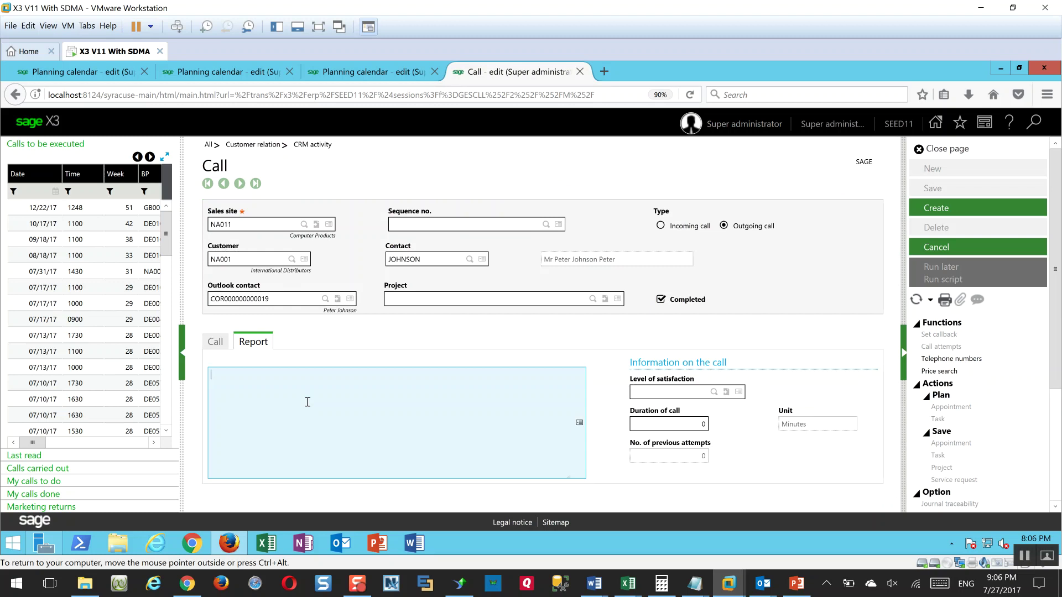
text(Spoke with the AP manager and she indicated that payment would be issued t)
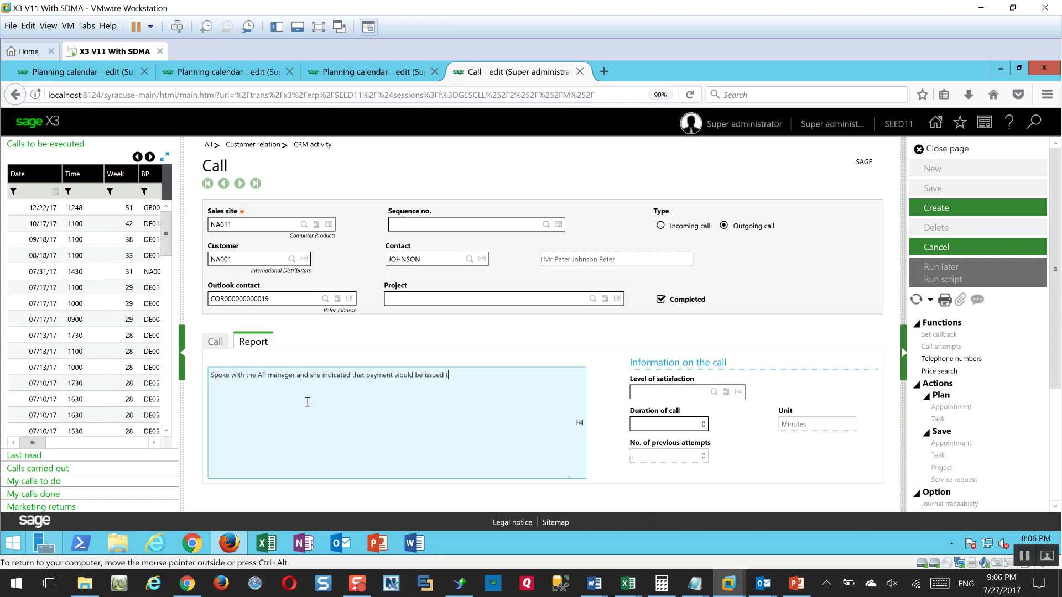
text(his Friday.)
Step: Set the level of satisfaction to A1 (High) and the call duration to 7 minutes, and create the call record
click(714, 392)
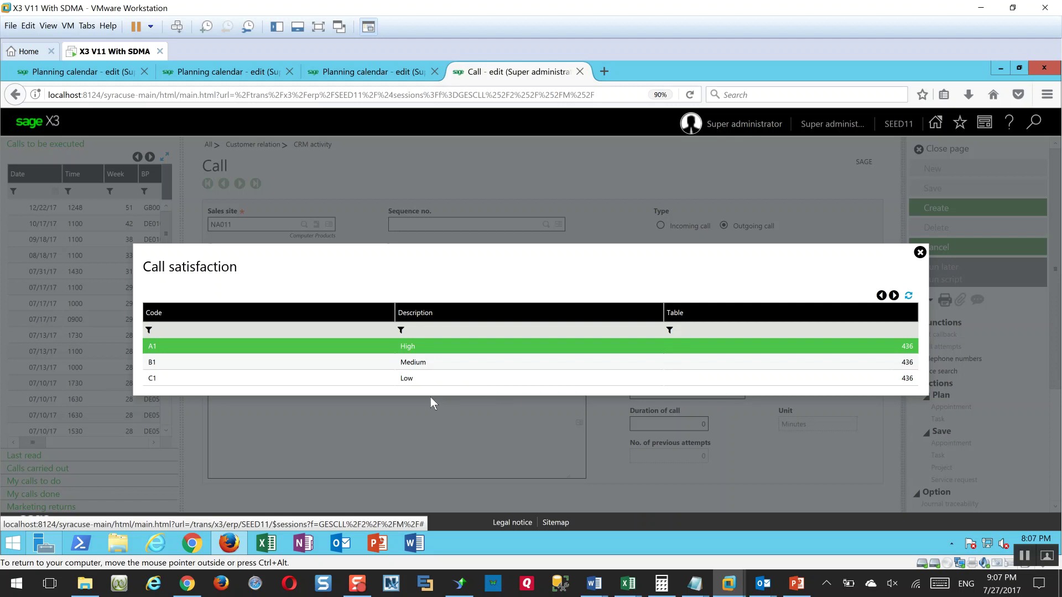
click(427, 349)
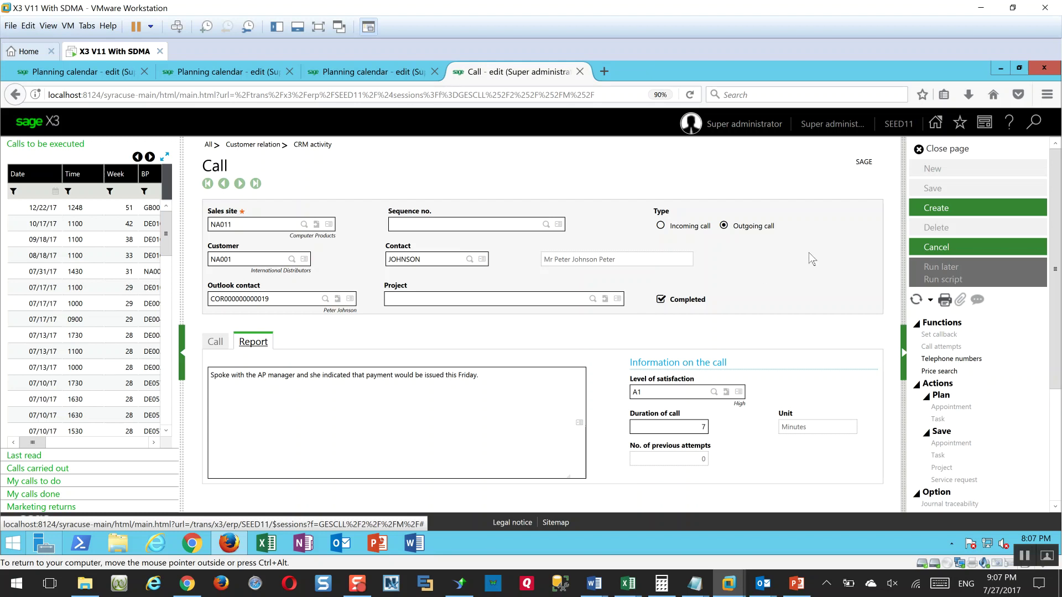
click(938, 210)
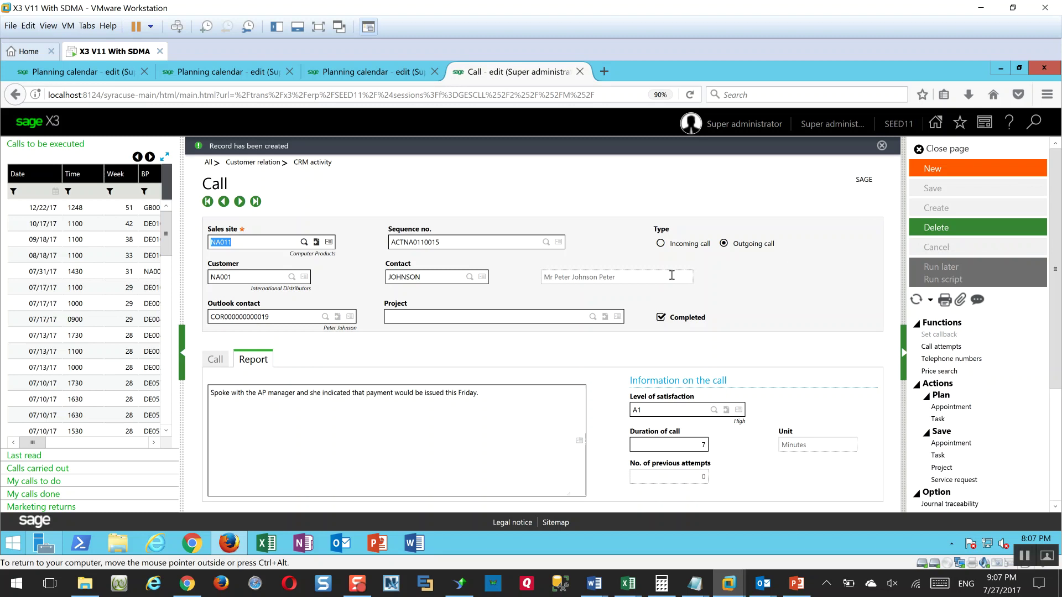
Step: Review the created call's qualification details and the lists of calls carried out and calls to be executed
click(215, 360)
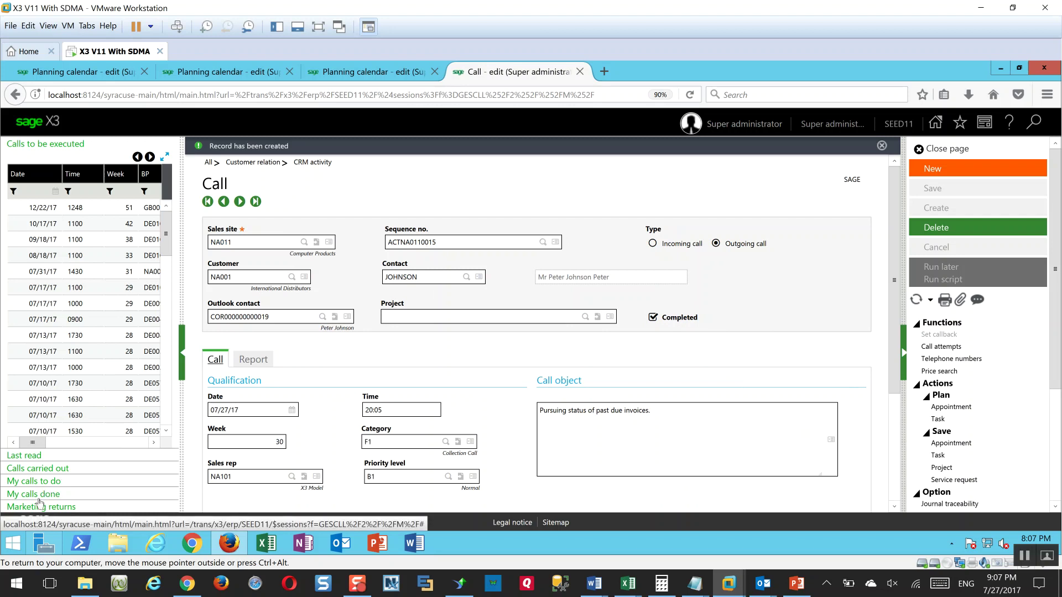
click(40, 471)
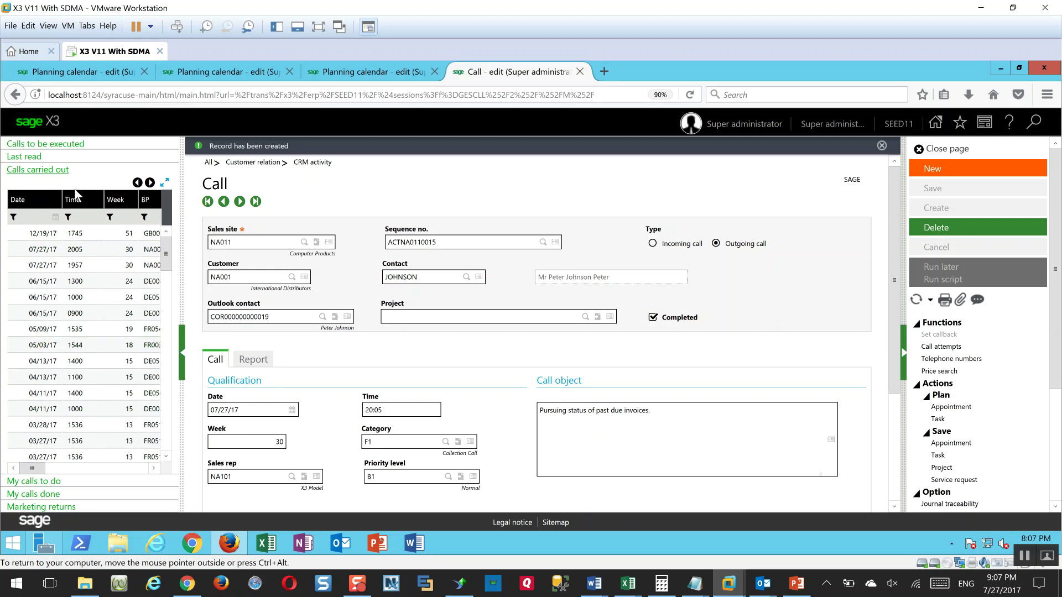
click(60, 146)
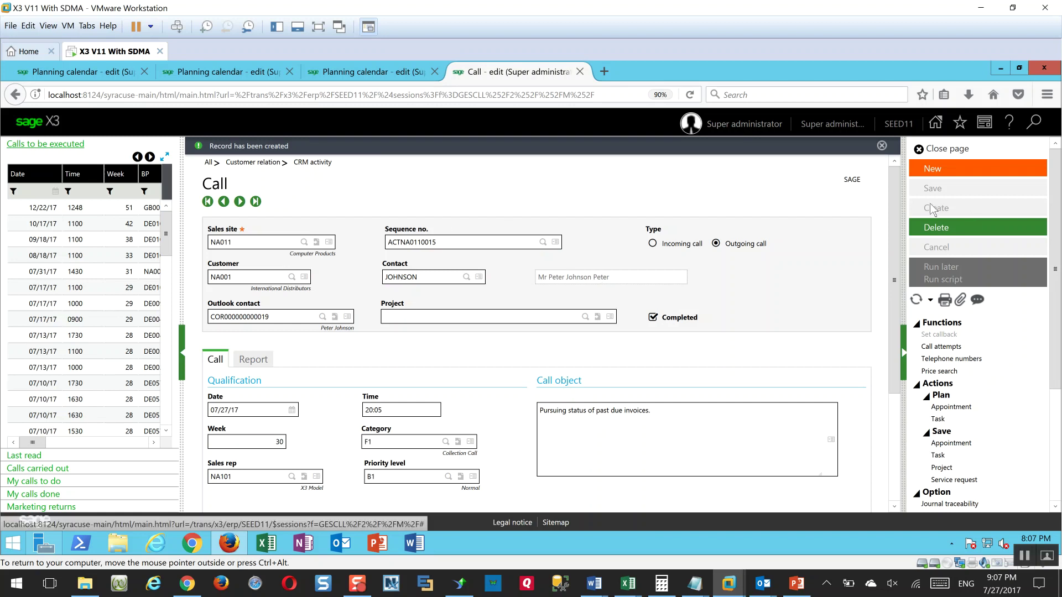
Step: Start another call at site NA011 for the International Distributors customer, marked as outgoing and not completed
click(937, 170)
text(na011)
key(Tab)
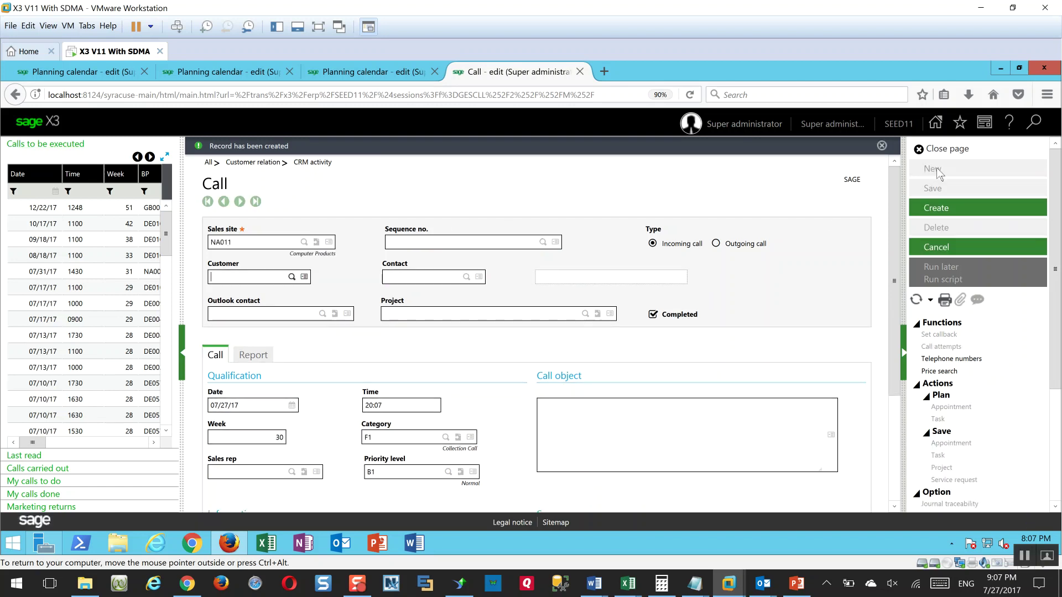
text(na001)
key(Tab)
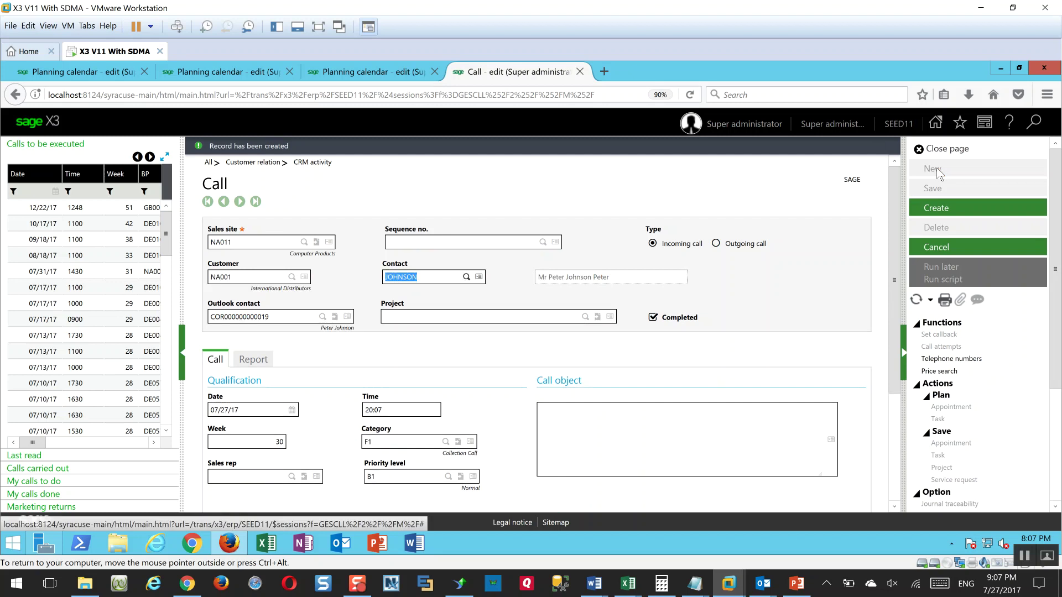
click(716, 243)
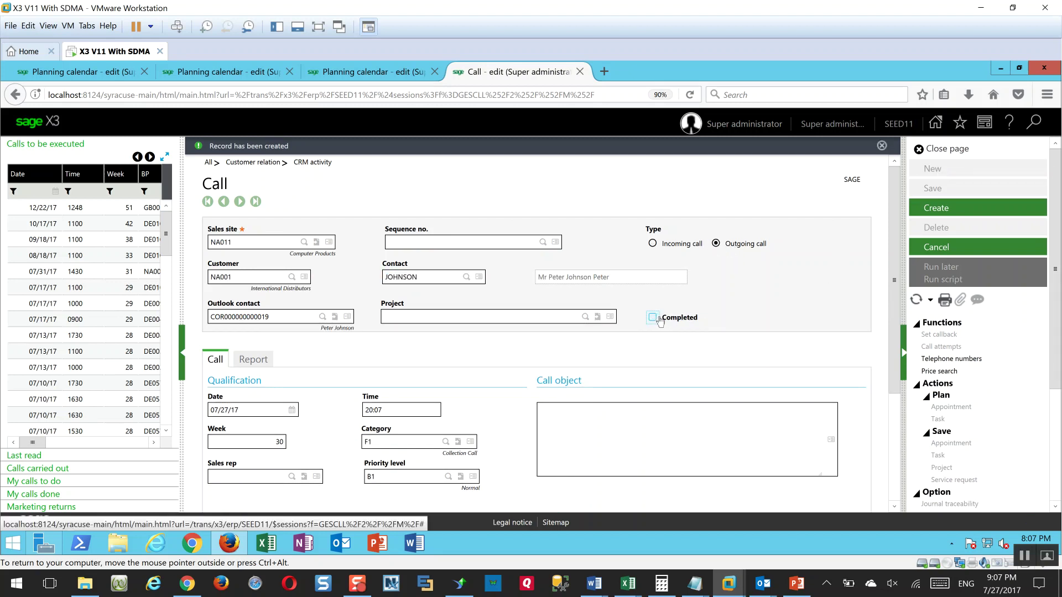
Step: Schedule the follow-up call for 07/28/17 at 08:00
click(292, 410)
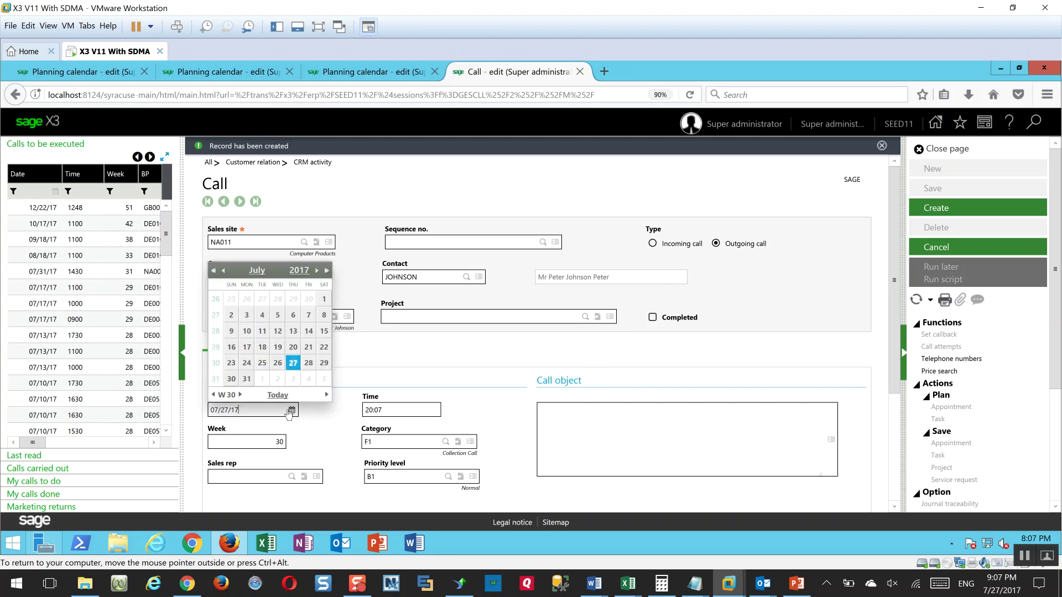
click(309, 363)
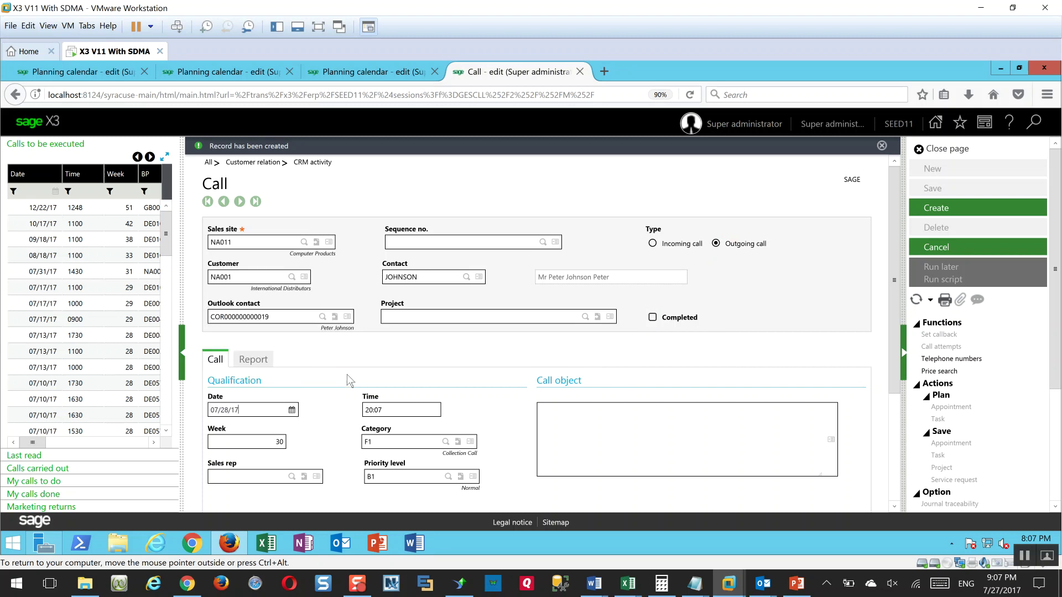
click(391, 408)
double_click(368, 412)
text(0800)
key(Tab)
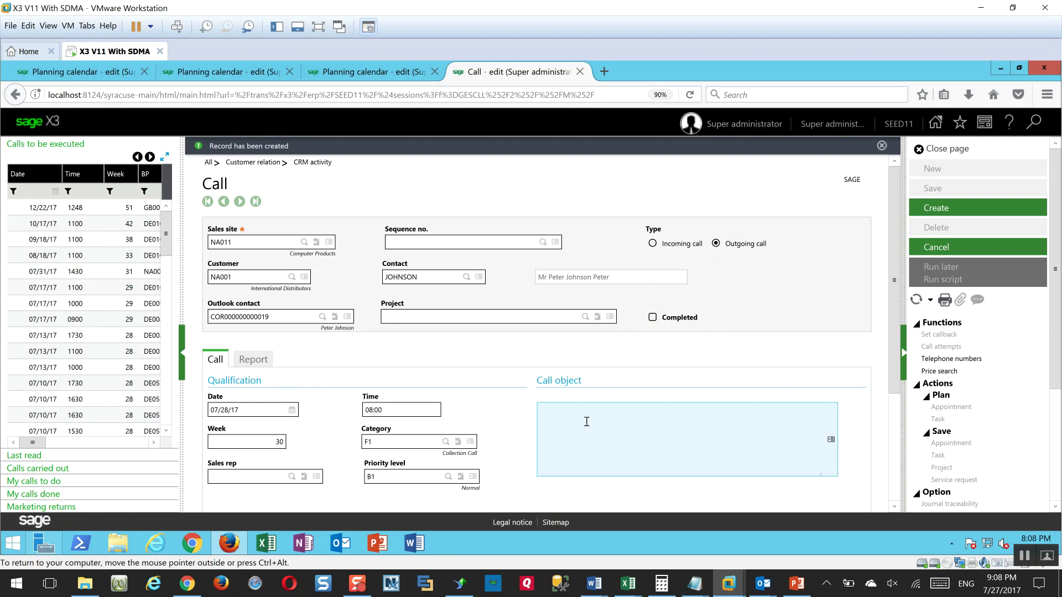
Step: Enter the call object "Checking on payment status." and try to create the follow-up call
text(Checking on payment status.)
key(Tab)
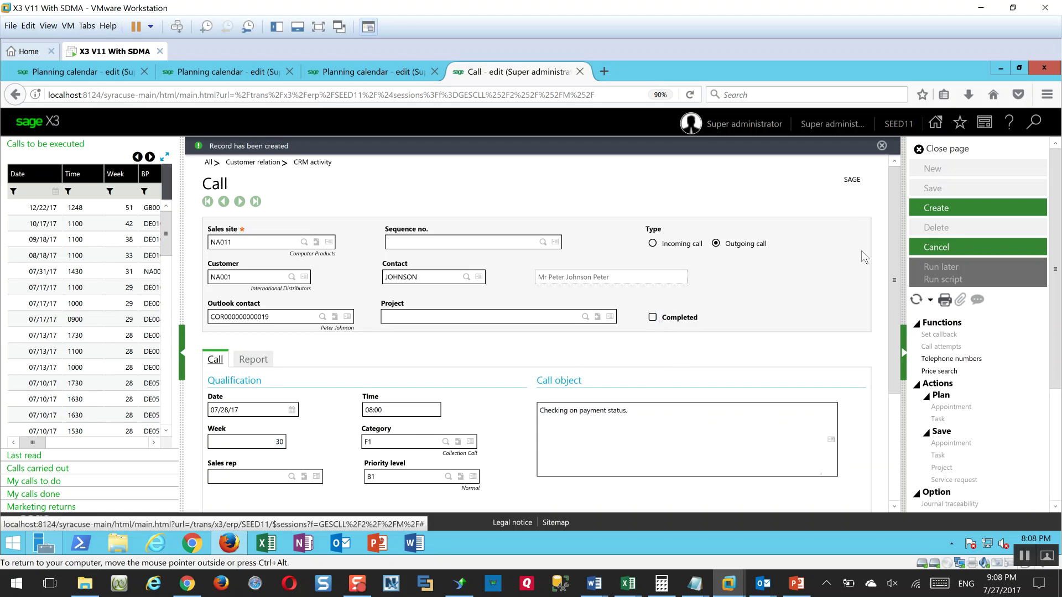
click(941, 210)
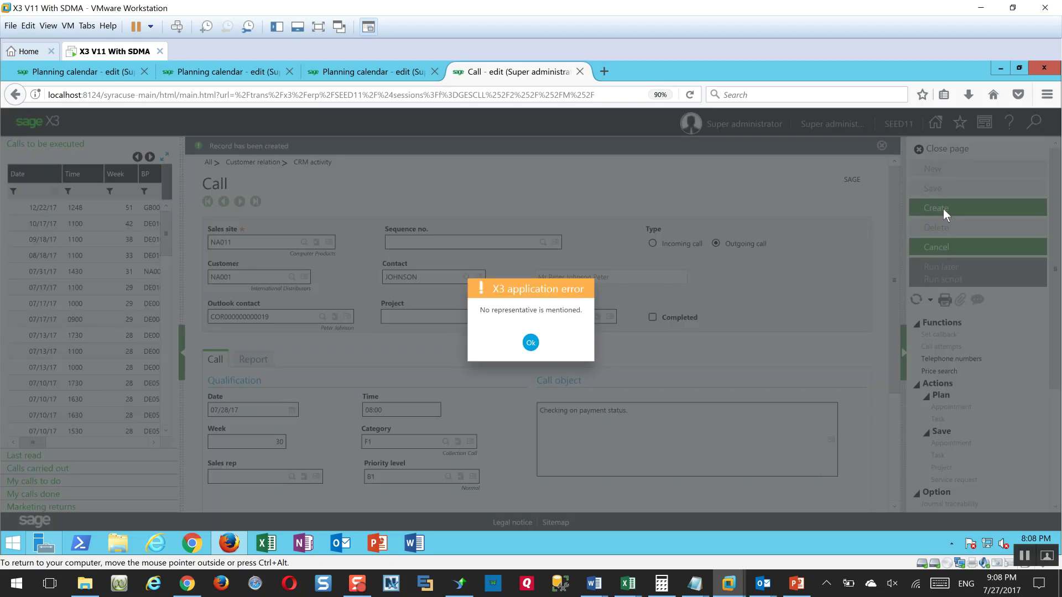
click(531, 342)
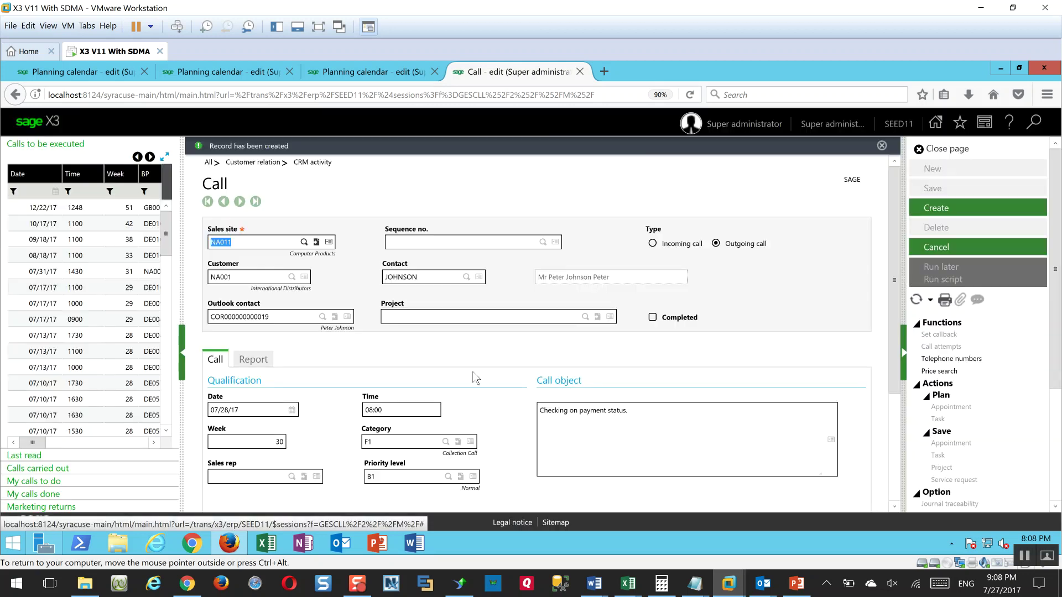
Step: Assign sales rep NA101 to the follow-up call and create the record
click(253, 477)
text(na101)
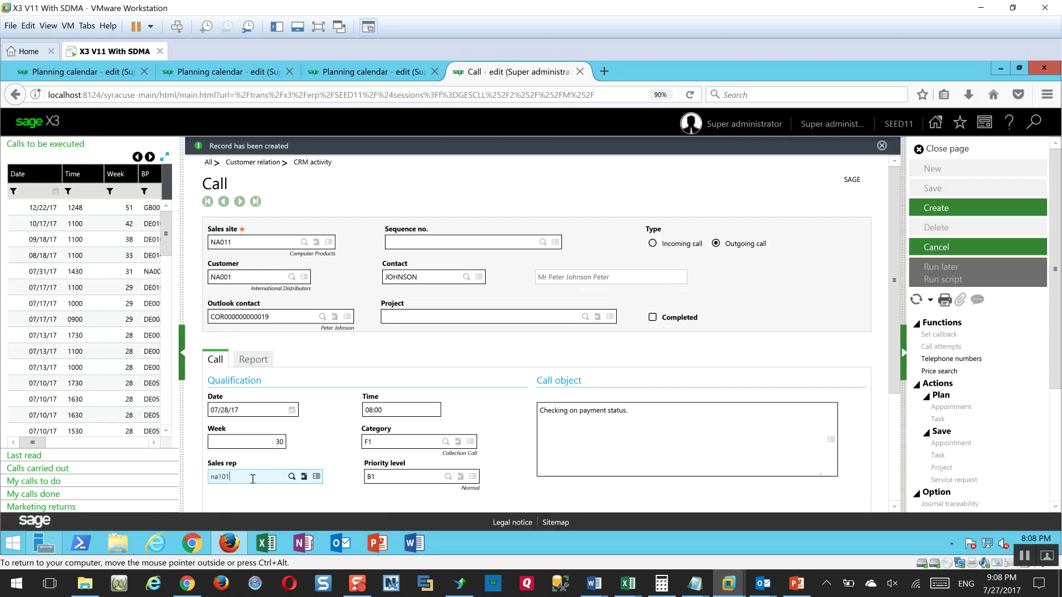
key(Tab)
click(965, 213)
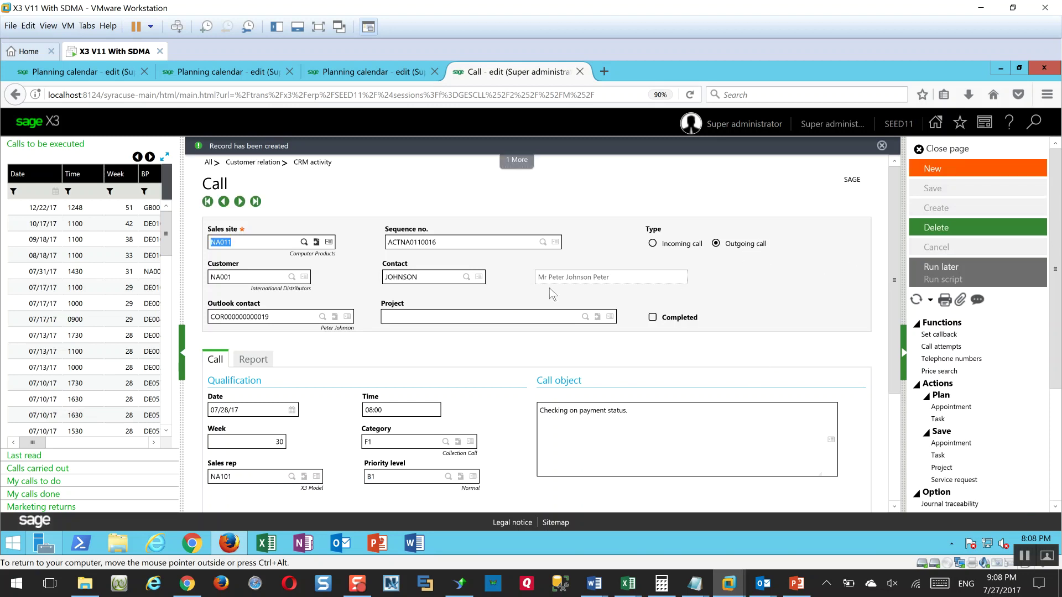
Step: Close the call record and open the CRM planning calendar with the ALL Full entry ADMIN transaction
click(715, 243)
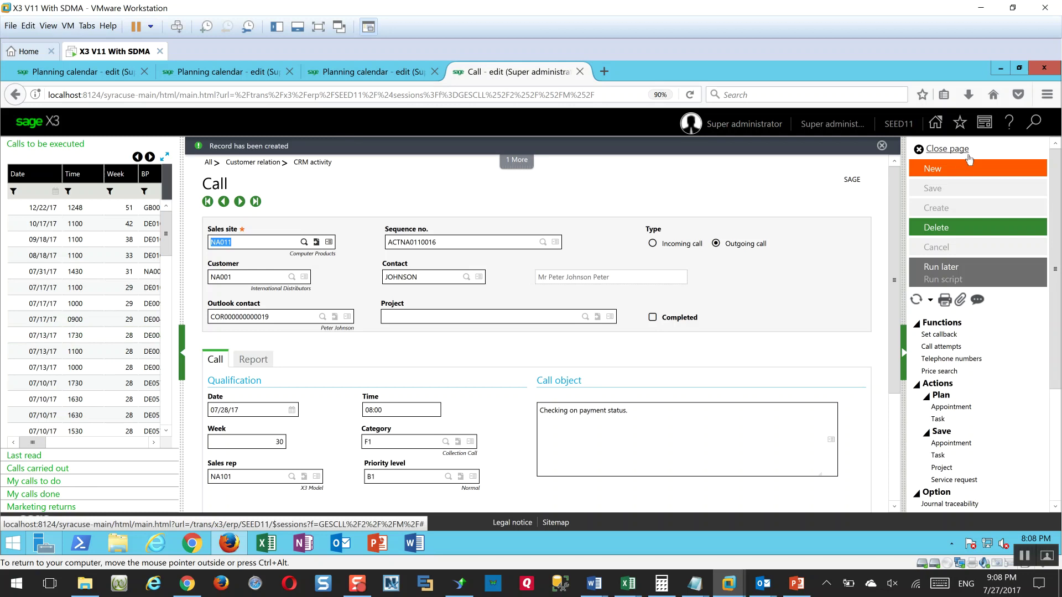
click(949, 150)
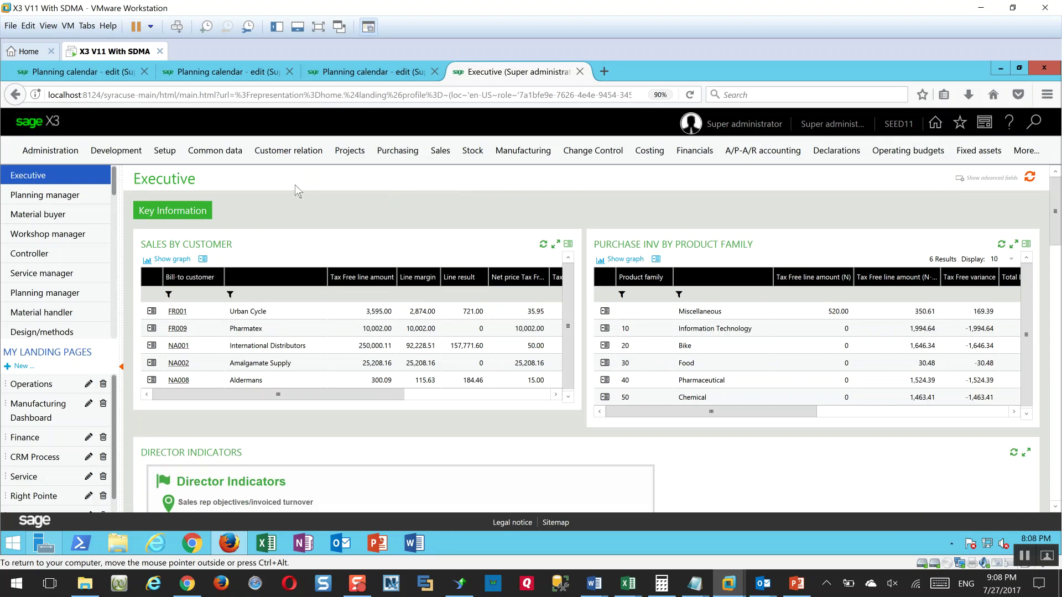
click(293, 156)
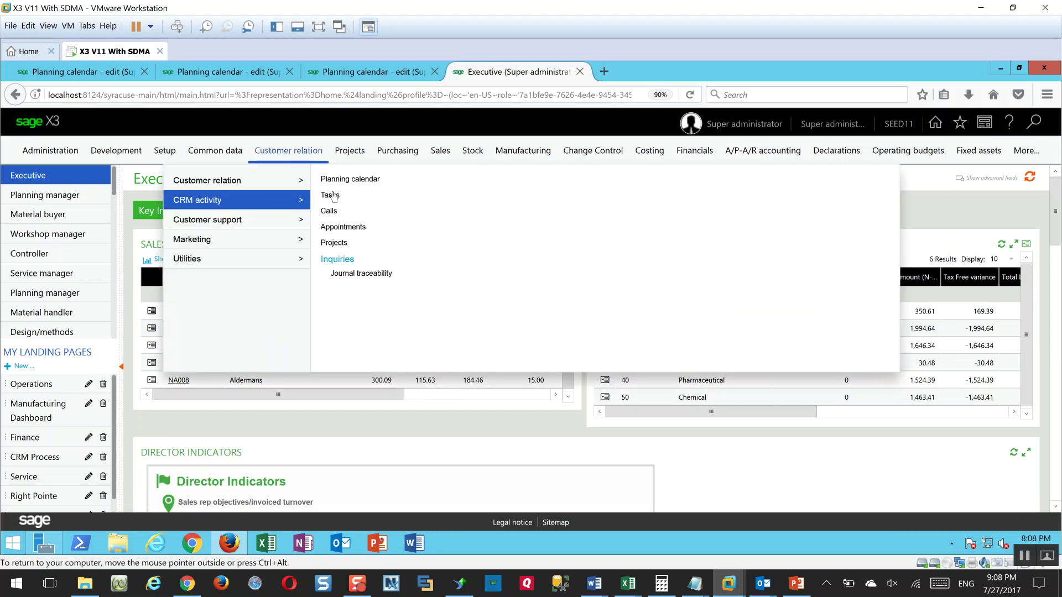
click(354, 179)
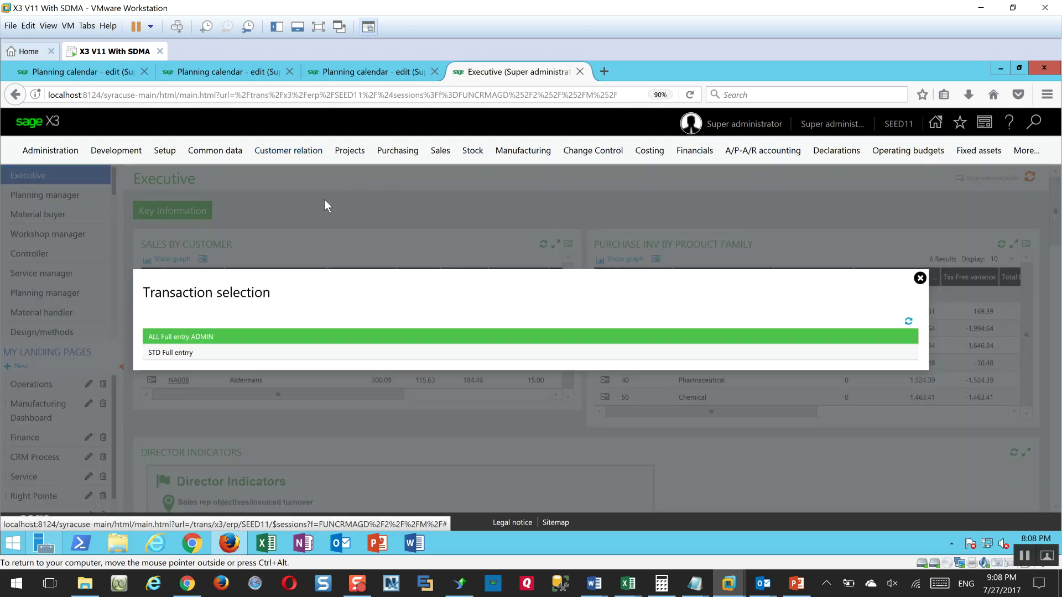
click(201, 337)
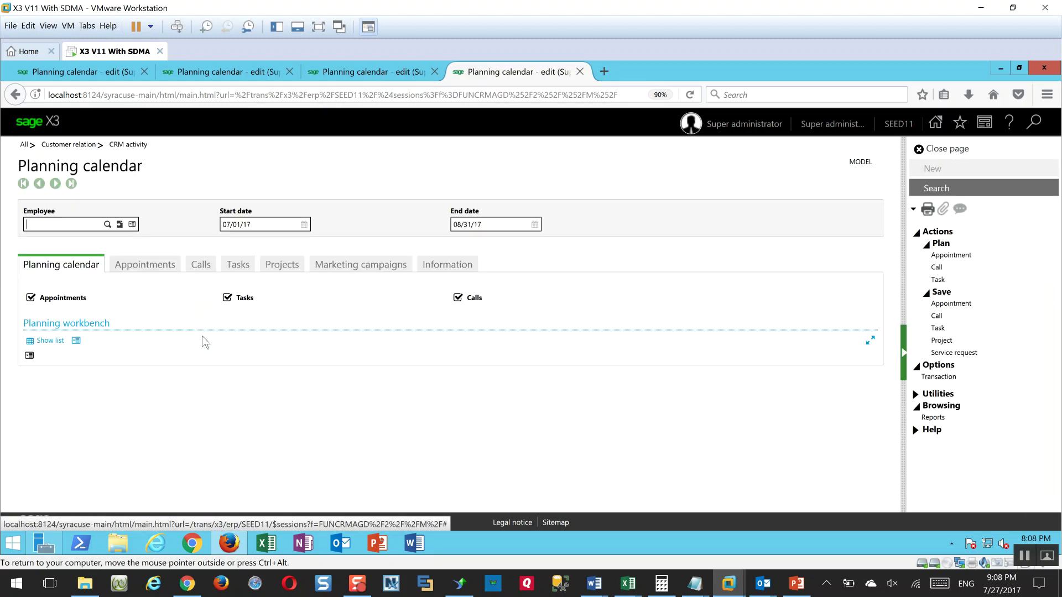
Step: Search the planning calendar for employee NA101 with start and end dates of 07/28/17, and show the planning workbench as a list
text(na101)
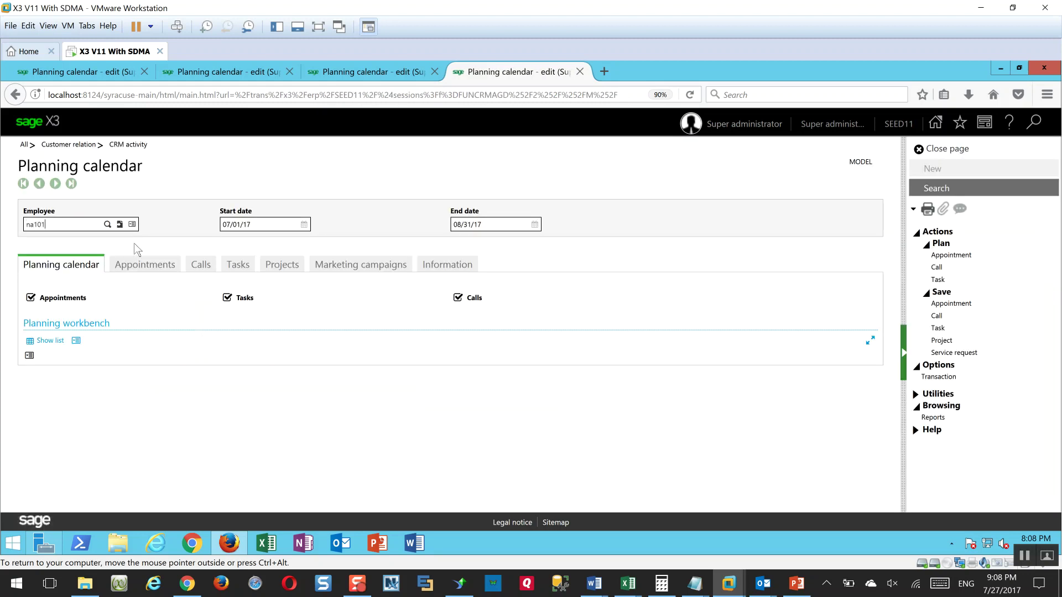
key(Tab)
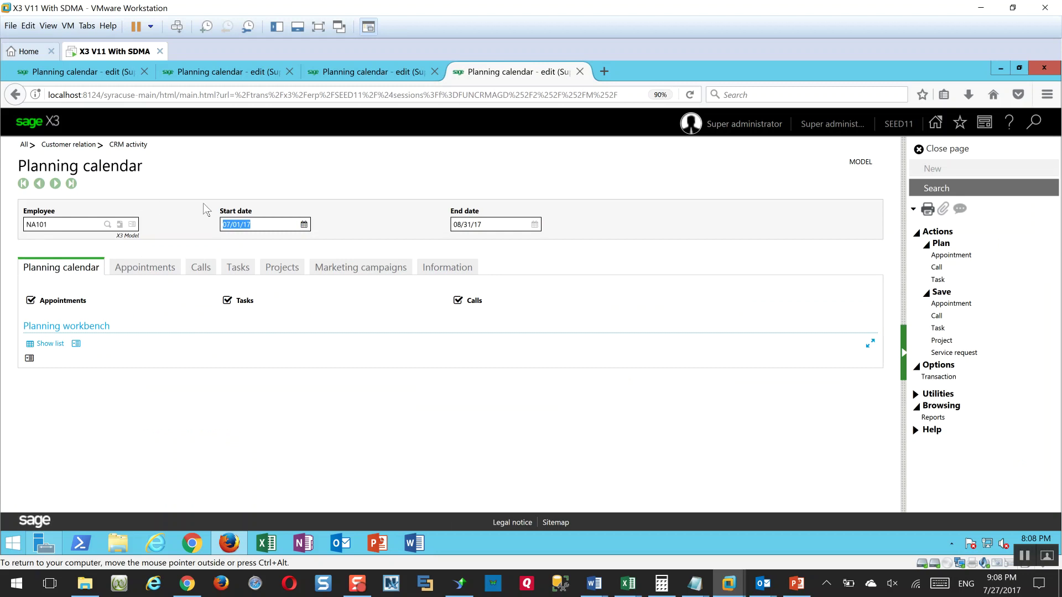
text(07/28/17)
key(Tab)
text(07/28/17)
key(Tab)
click(939, 190)
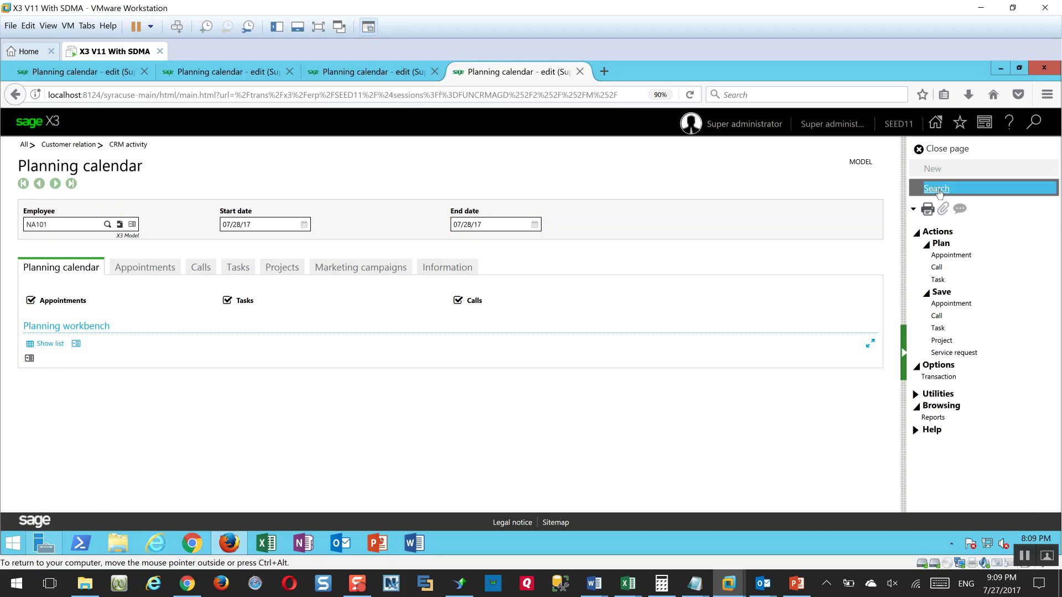
click(50, 344)
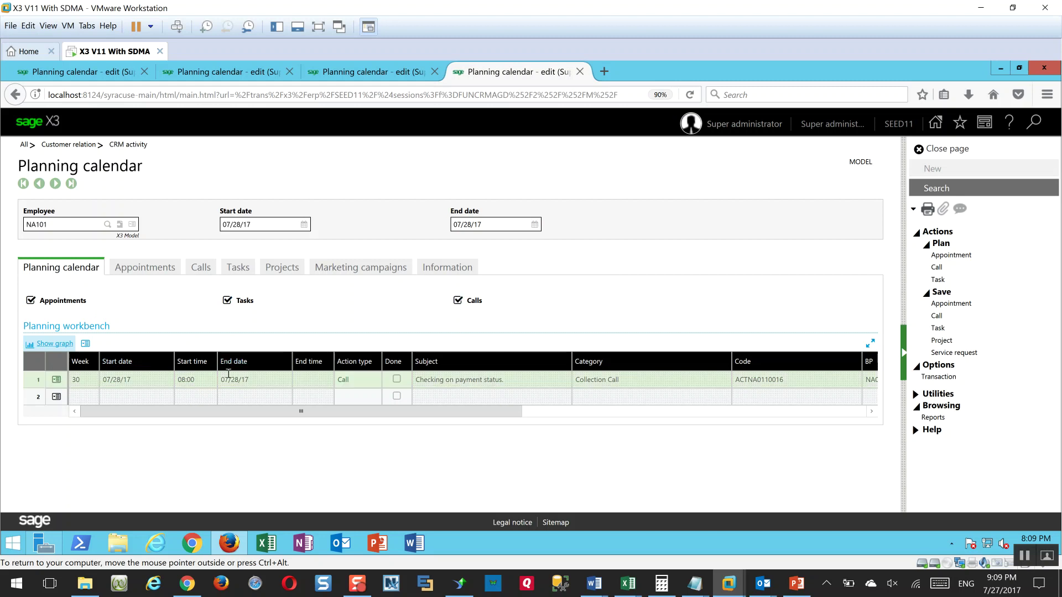
Step: Check the planned calls for 07/28/17, and open the detail of the "Checking on payment status." call from the planning workbench
click(200, 268)
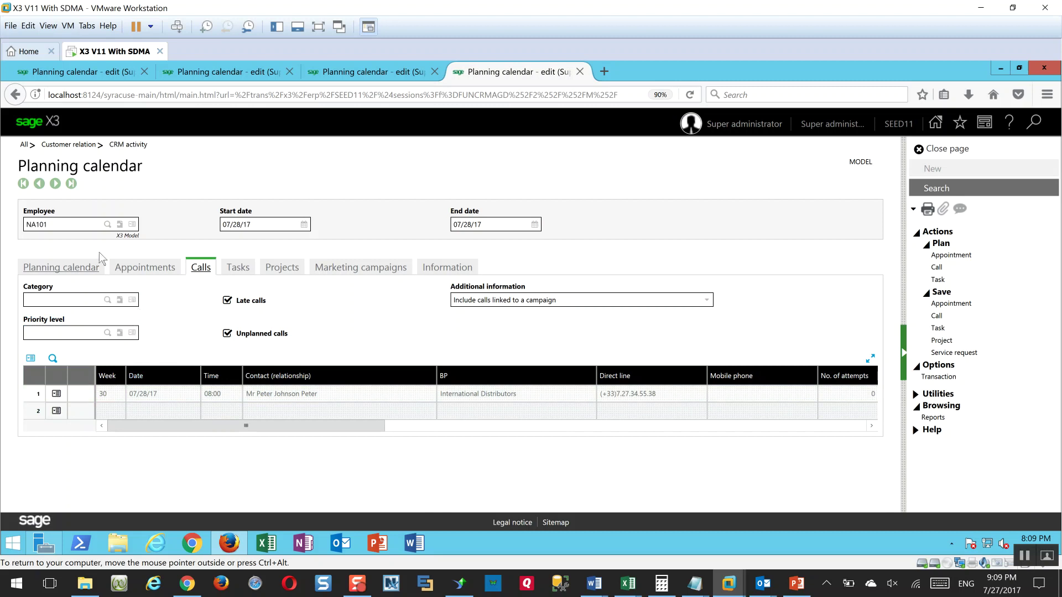
click(84, 268)
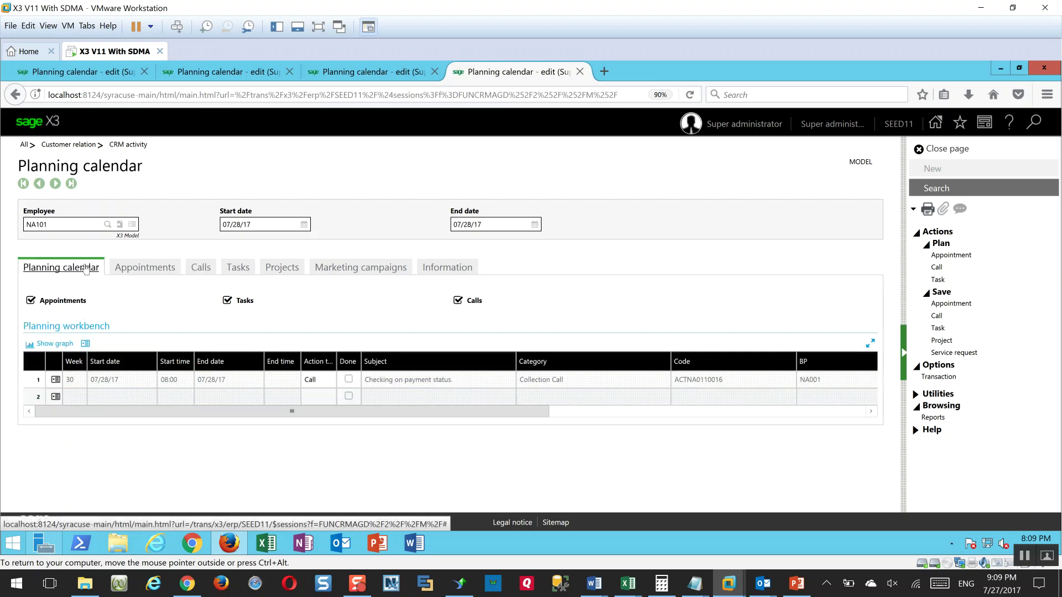
click(56, 380)
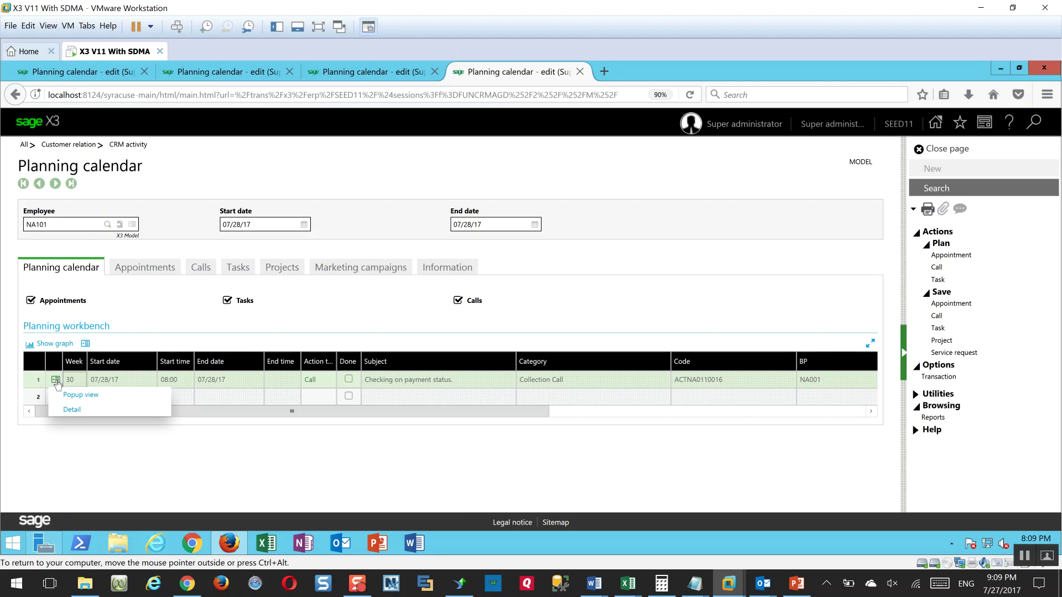
click(76, 409)
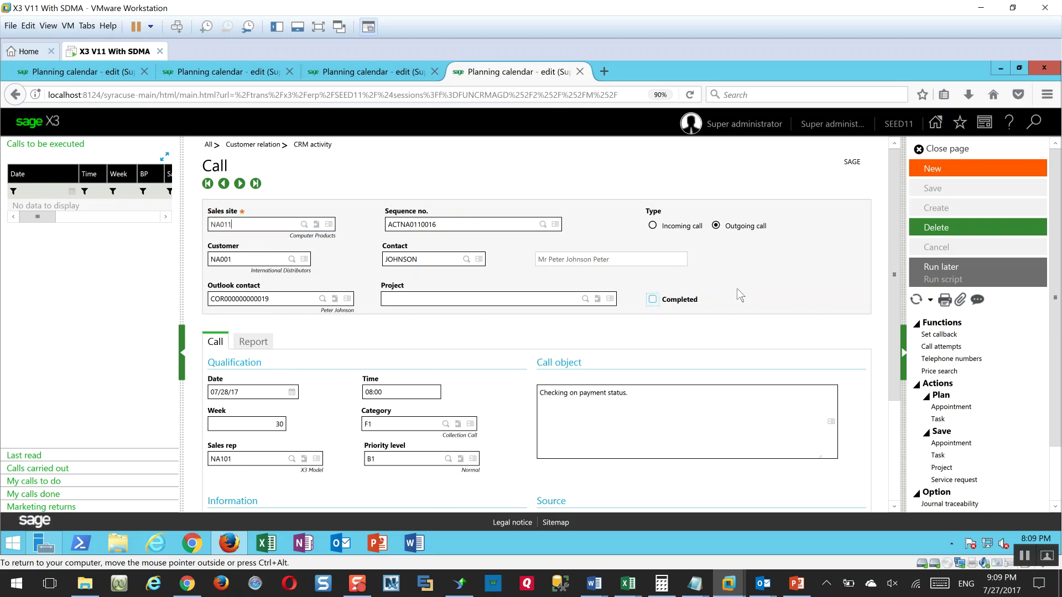
Step: Mark the follow-up call as completed and enter "Payment on its way." as its report text
click(653, 299)
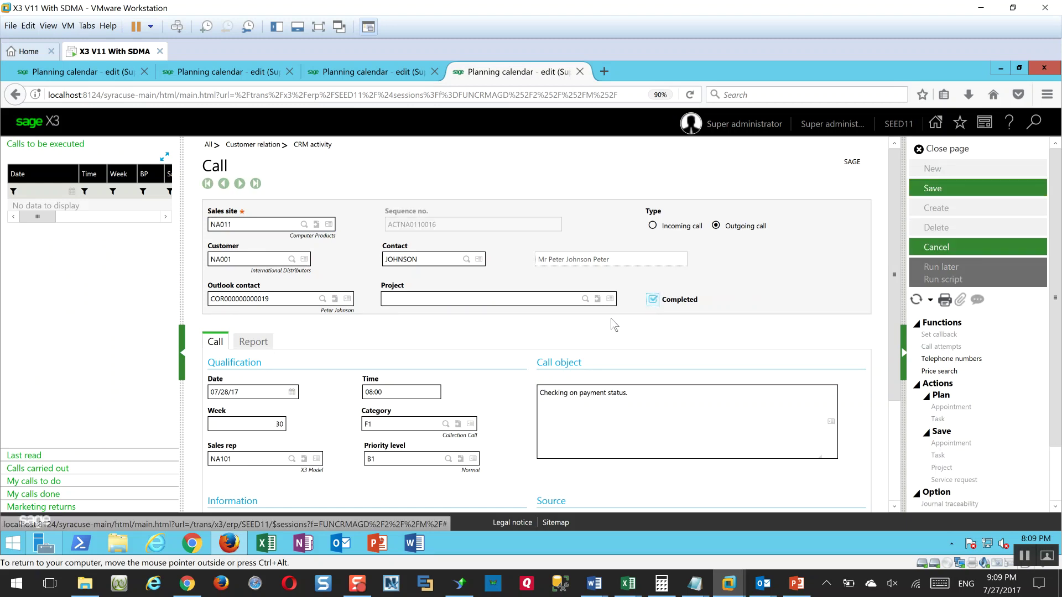
click(254, 342)
click(271, 403)
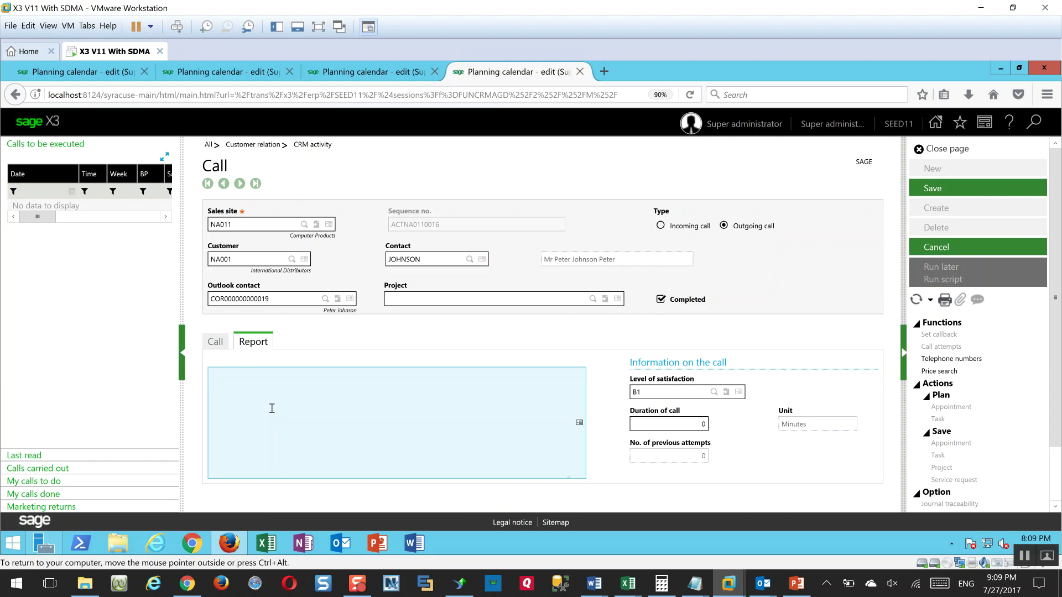
text(Payment on its way.)
key(Tab)
key(Tab)
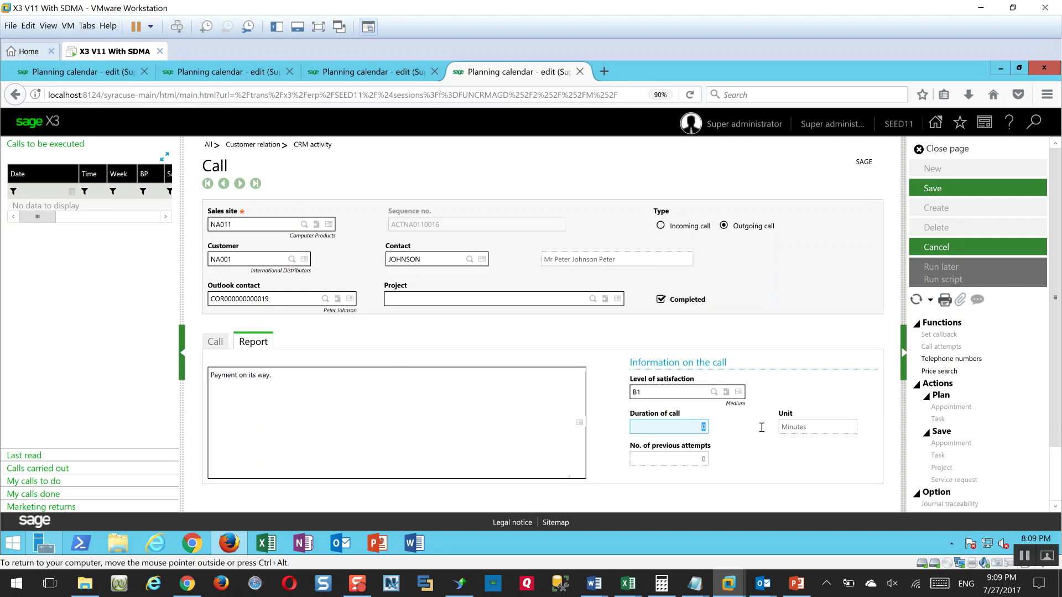
Step: Set the call duration to 10 minutes, save the call record, and minimize the virtual machine window
text(10)
key(Tab)
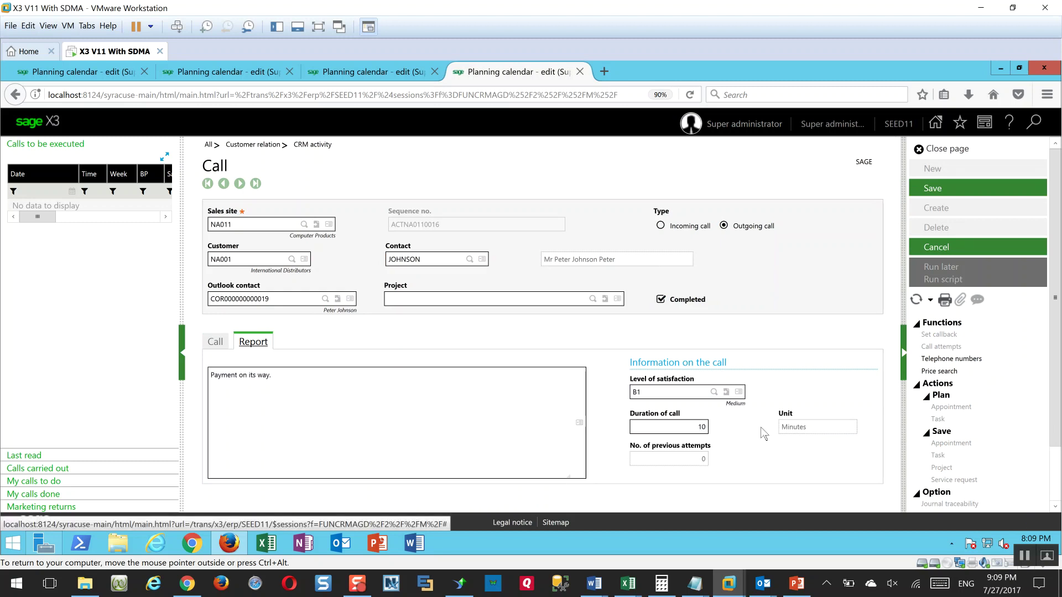
click(947, 191)
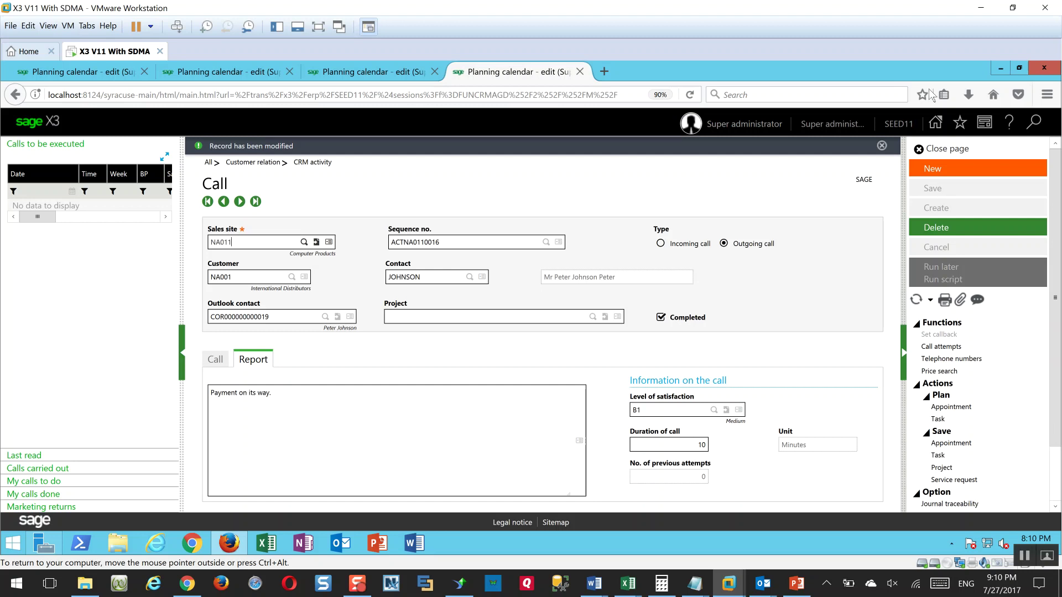
click(979, 9)
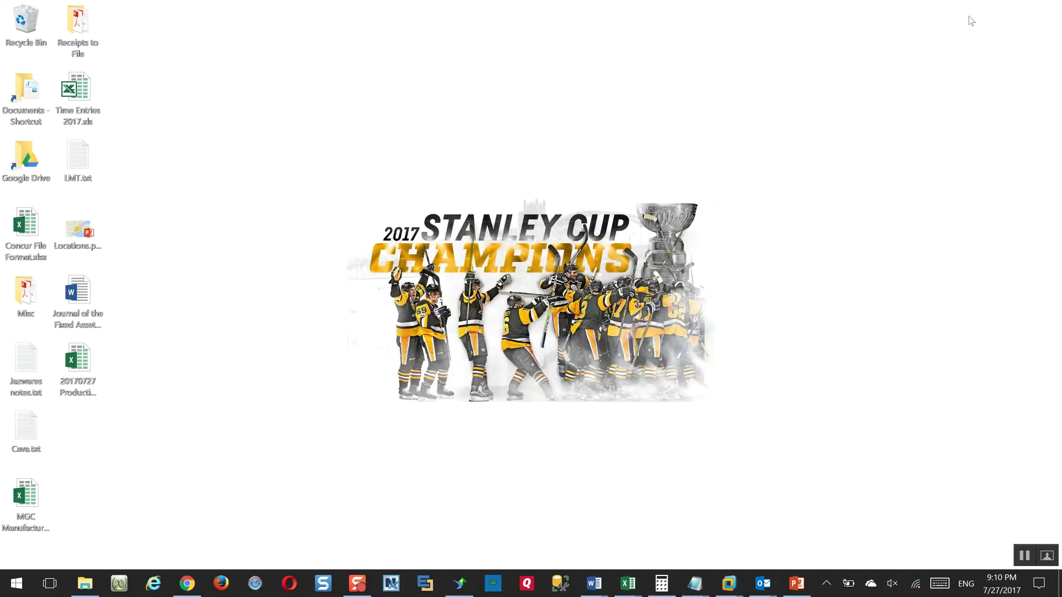